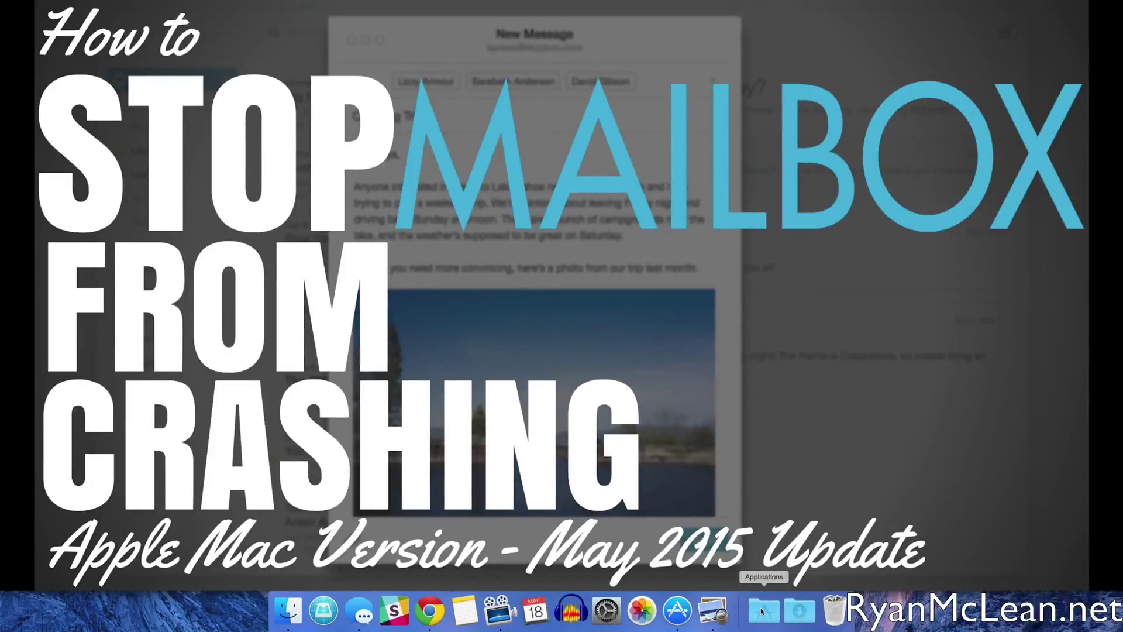
# Launch Mailbox from the Dock and reopen its windows from the last session.
pyautogui.click(324, 605)
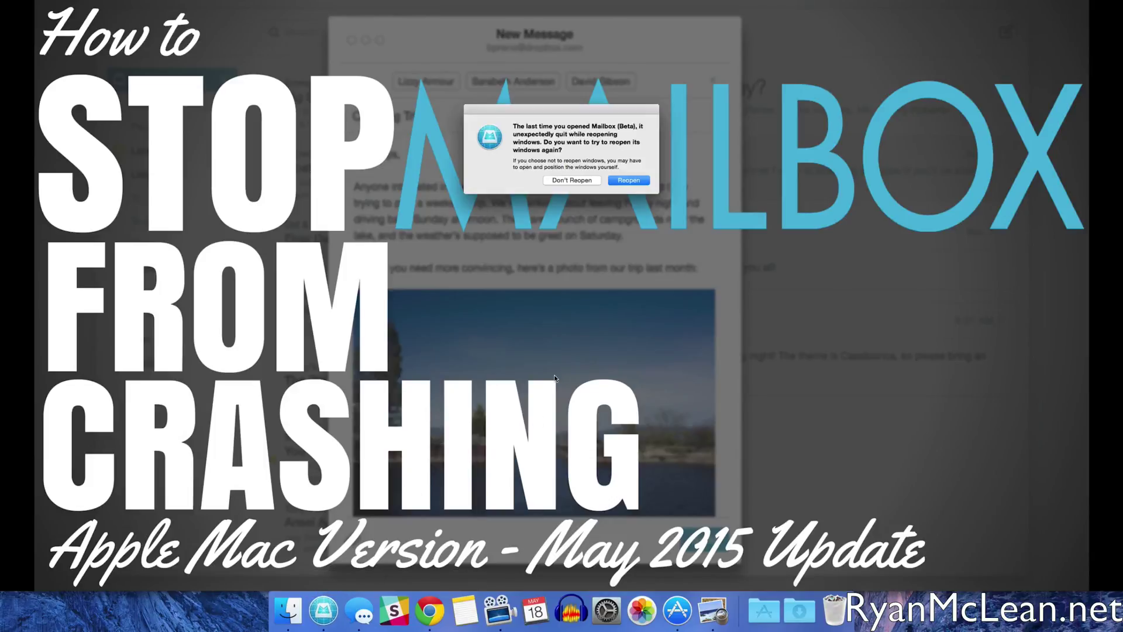
pyautogui.click(628, 180)
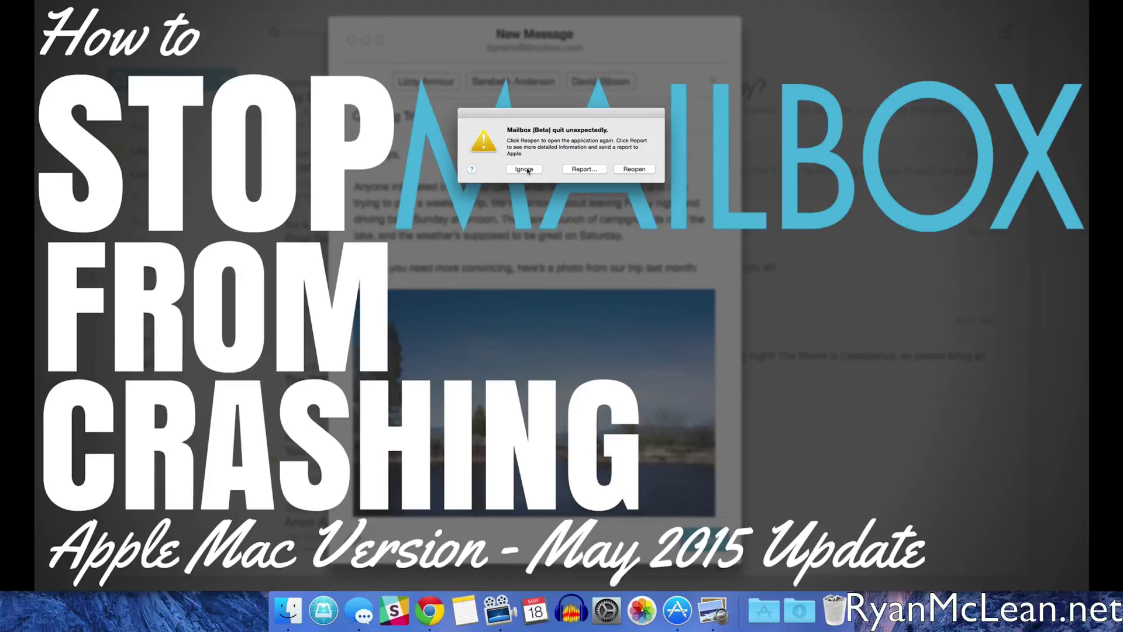
# Dismiss the crash notice and highlight the blog's 'Simply delete this folder' line and path.
pyautogui.click(527, 169)
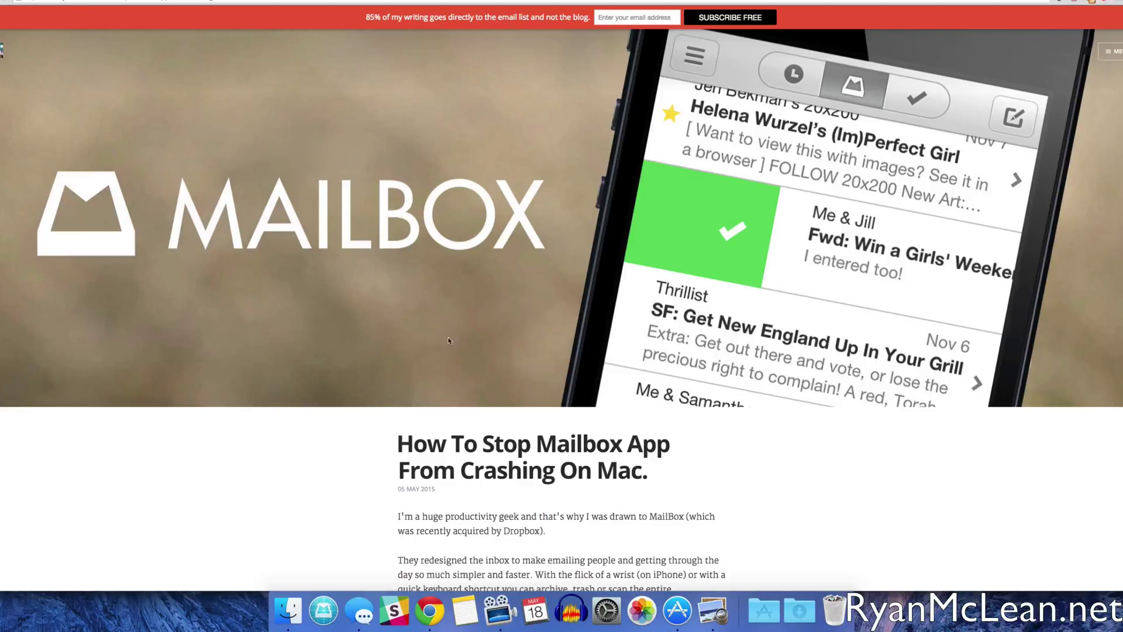
pyautogui.scroll(-2, 469, 366)
pyautogui.scroll(-3, 473, 367)
pyautogui.scroll(-2, 475, 369)
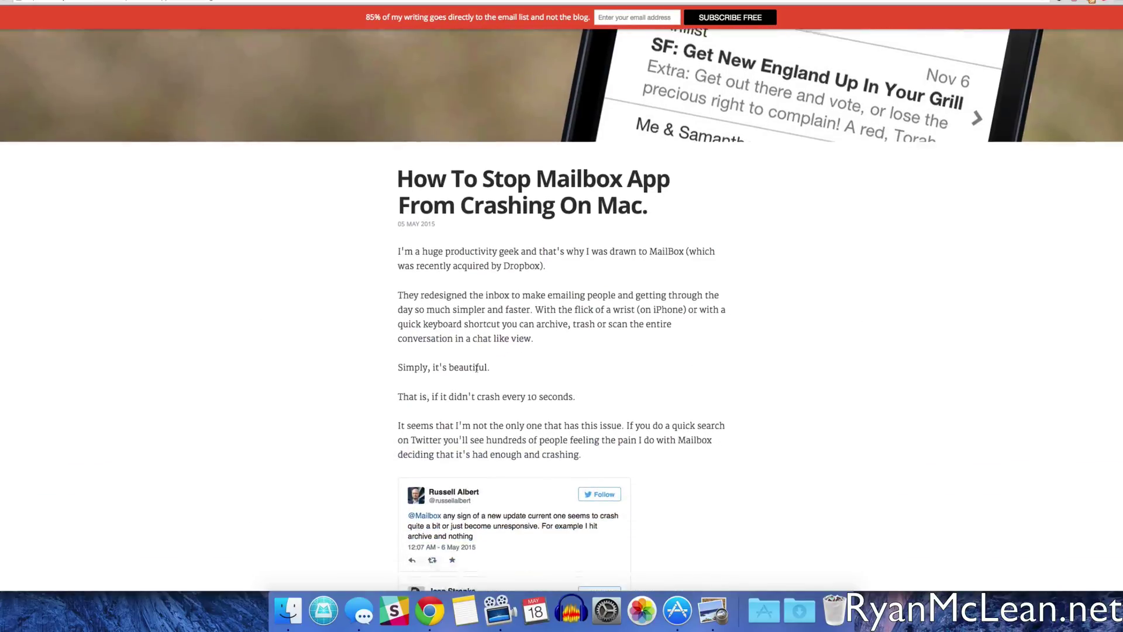
pyautogui.scroll(-1, 476, 371)
pyautogui.scroll(-5, 474, 360)
pyautogui.scroll(-8, 461, 334)
pyautogui.scroll(-1, 447, 303)
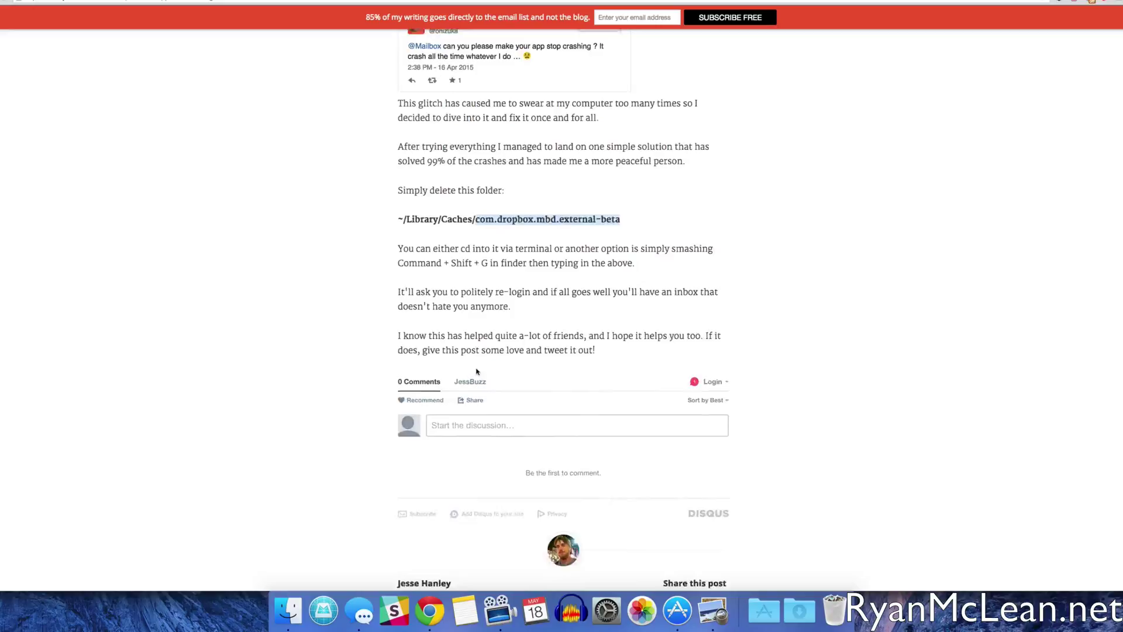
pyautogui.scroll(1, 436, 278)
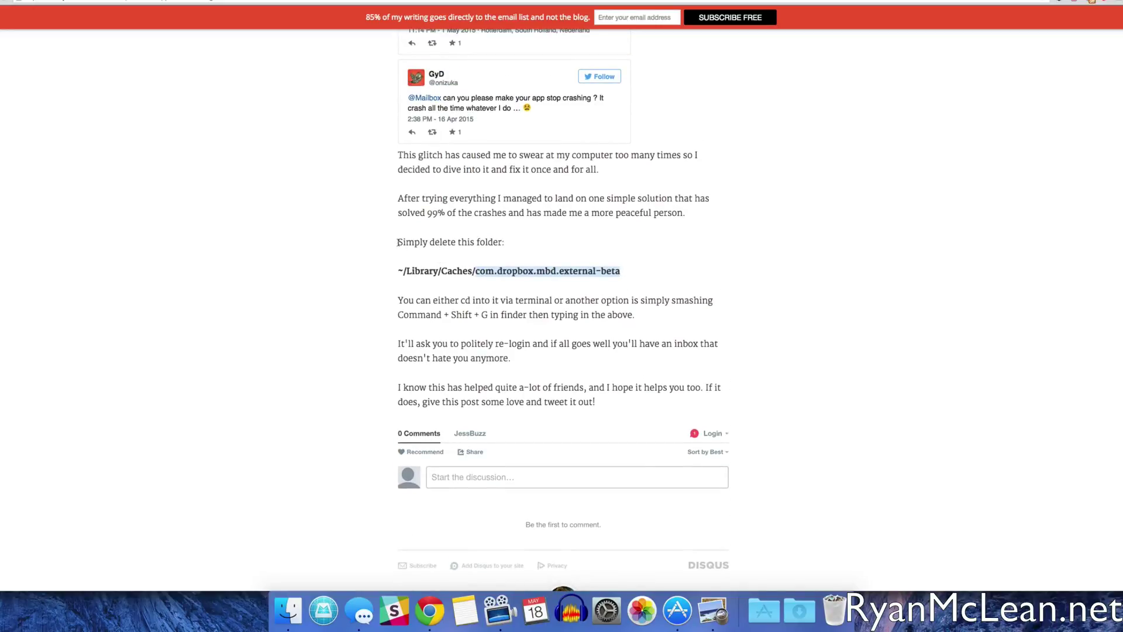
pyautogui.moveTo(398, 243)
pyautogui.mouseDown()
pyautogui.moveTo(646, 265)
pyautogui.moveTo(637, 274)
pyautogui.mouseUp()
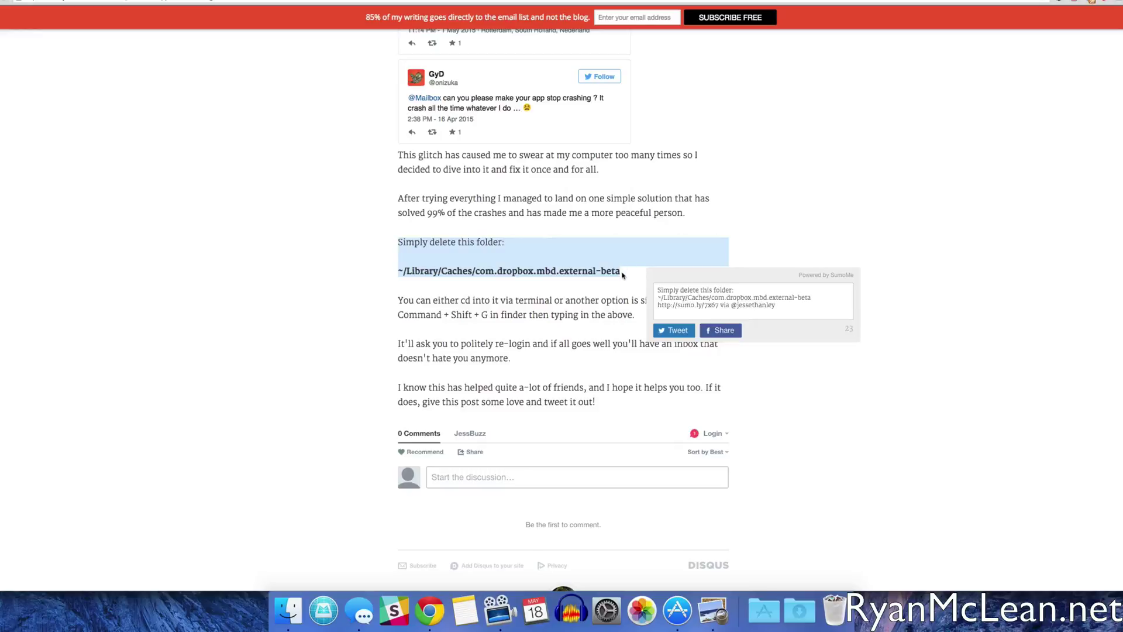
pyautogui.click(632, 273)
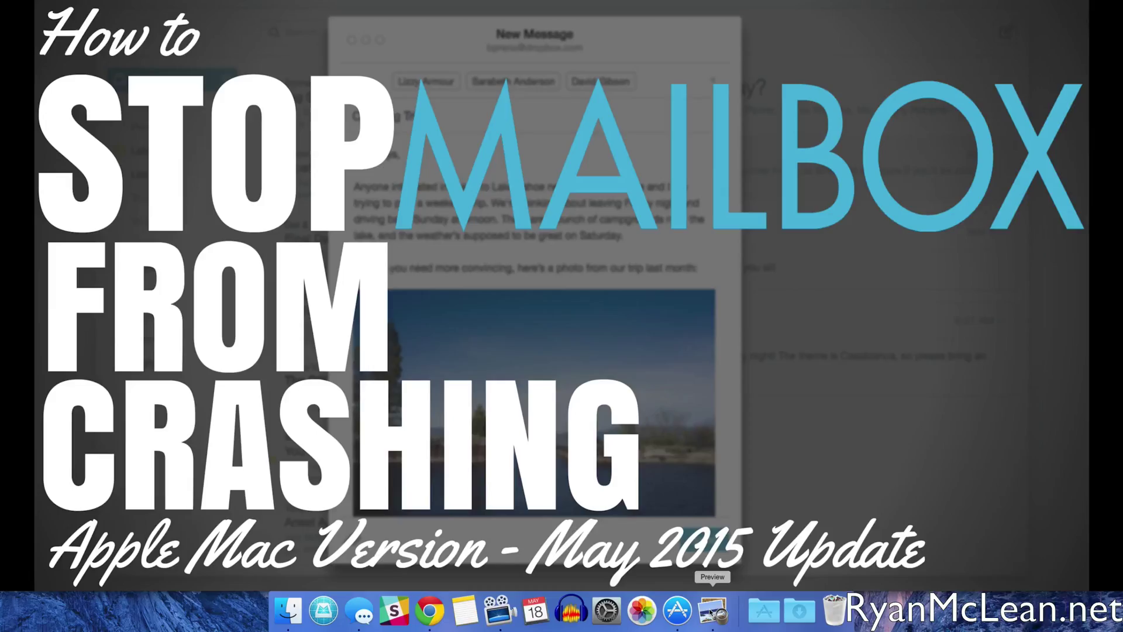
# Use Finder's Go to Folder to reach ~/Library/Caches/com.dropbox.mbd.external-beta.
pyautogui.rightClick(287, 613)
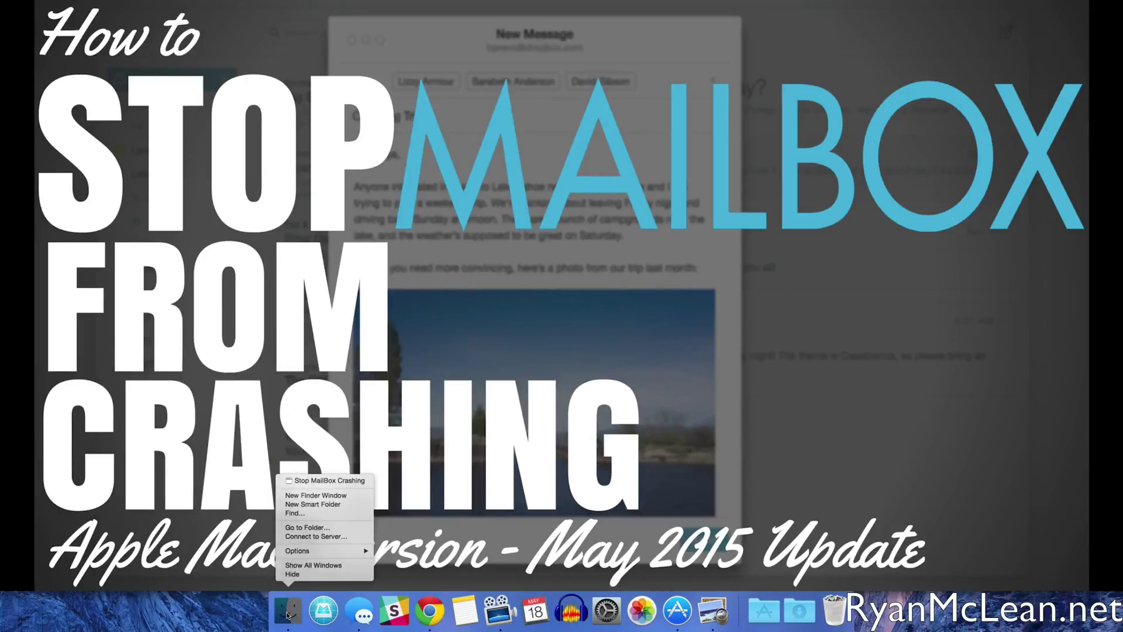
pyautogui.click(300, 527)
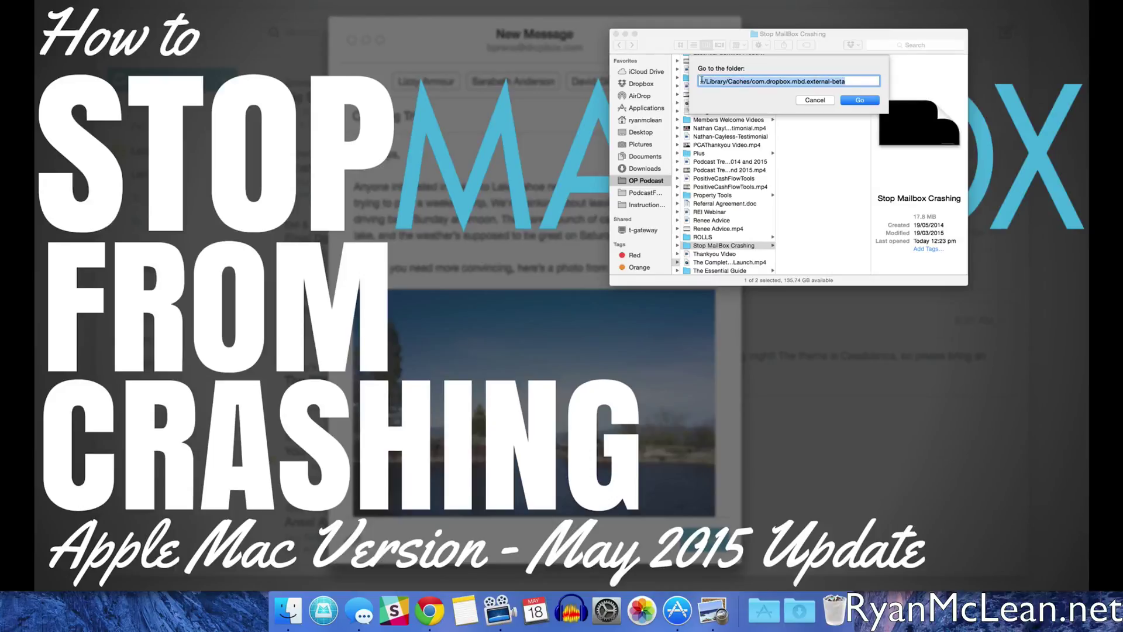
pyautogui.press('BackSpace')
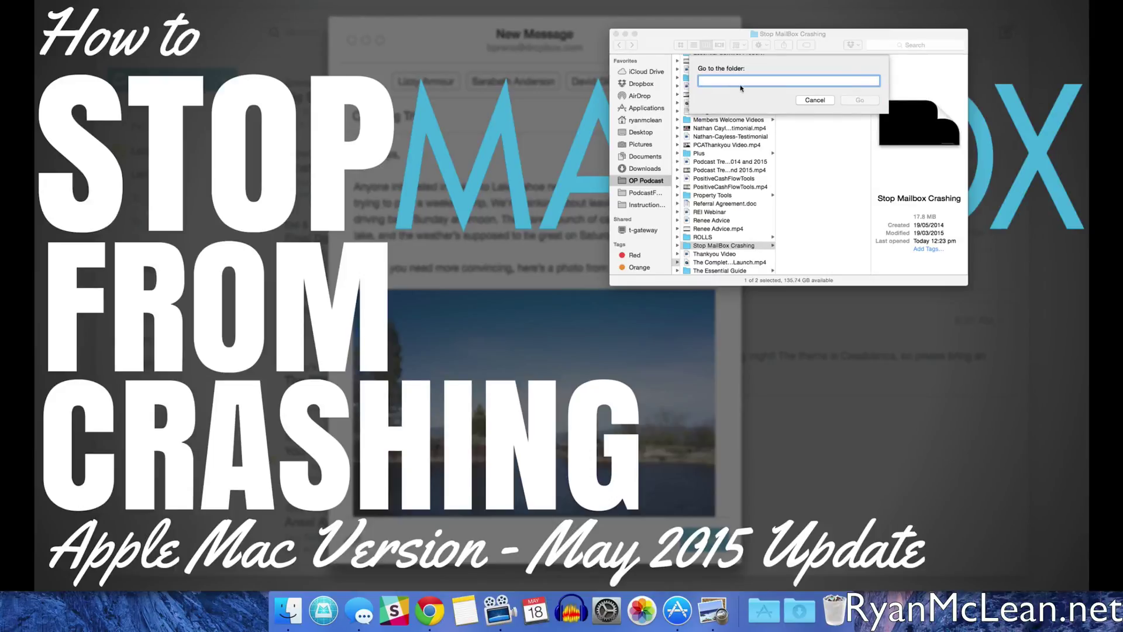
pyautogui.write('~/Library/Caches/com.dropbox.mbd.external-beta')
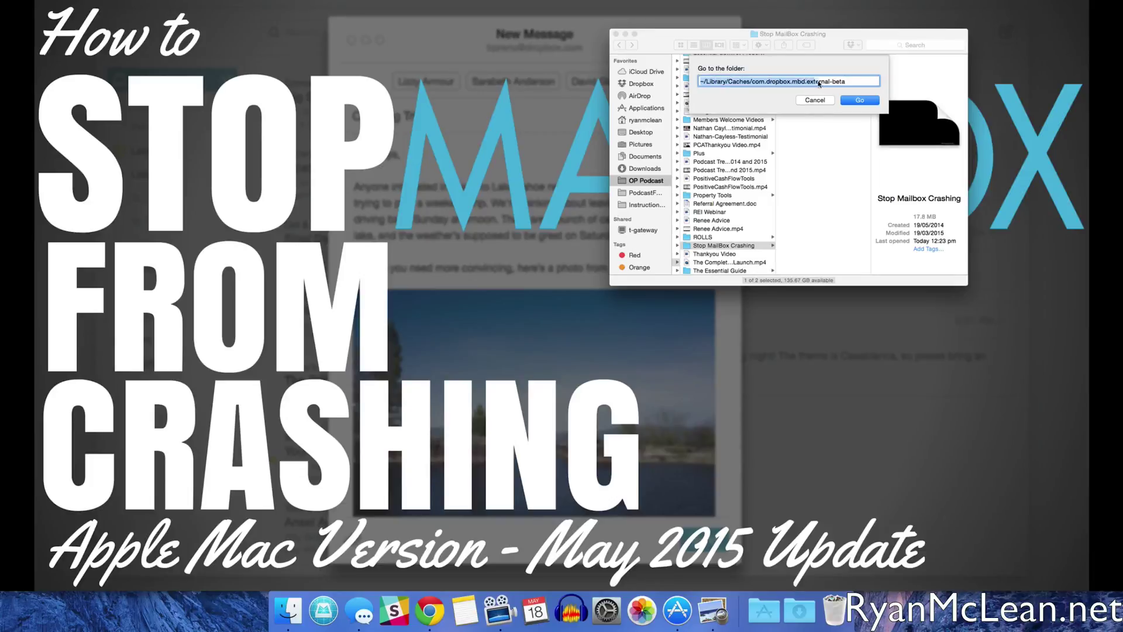
pyautogui.moveTo(702, 80)
pyautogui.mouseDown()
pyautogui.moveTo(848, 80)
pyautogui.moveTo(702, 81)
pyautogui.mouseUp()
pyautogui.click(851, 80)
pyautogui.click(861, 102)
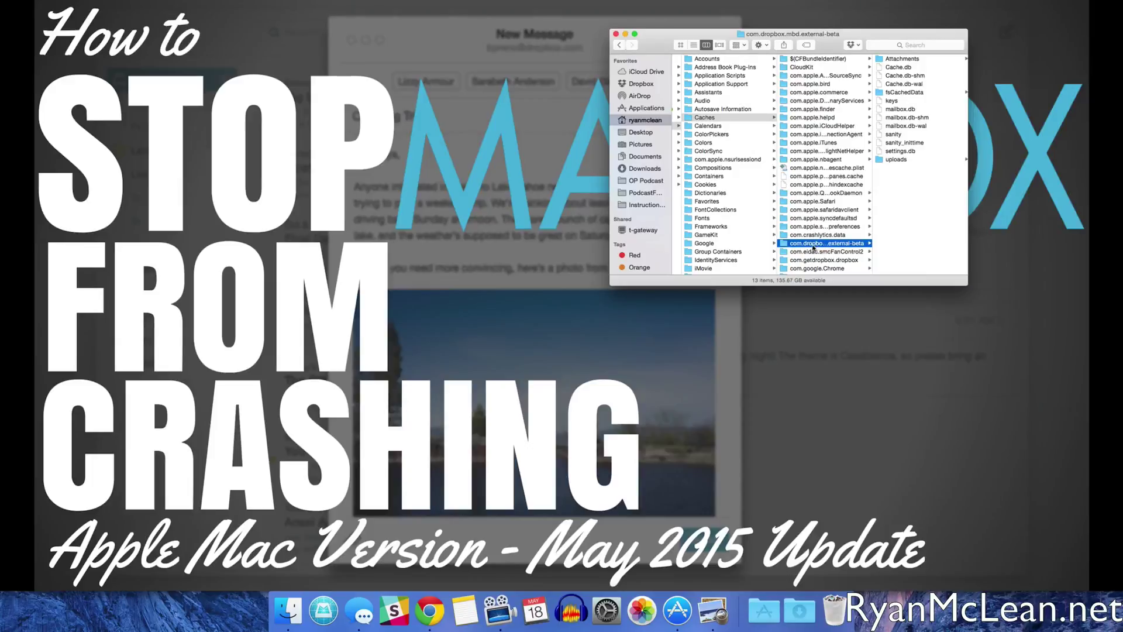
# Drag the com.dropbox.mbd.external-beta folder onto the Dock's Trash.
pyautogui.moveTo(806, 245); pyautogui.dragTo(838, 615)
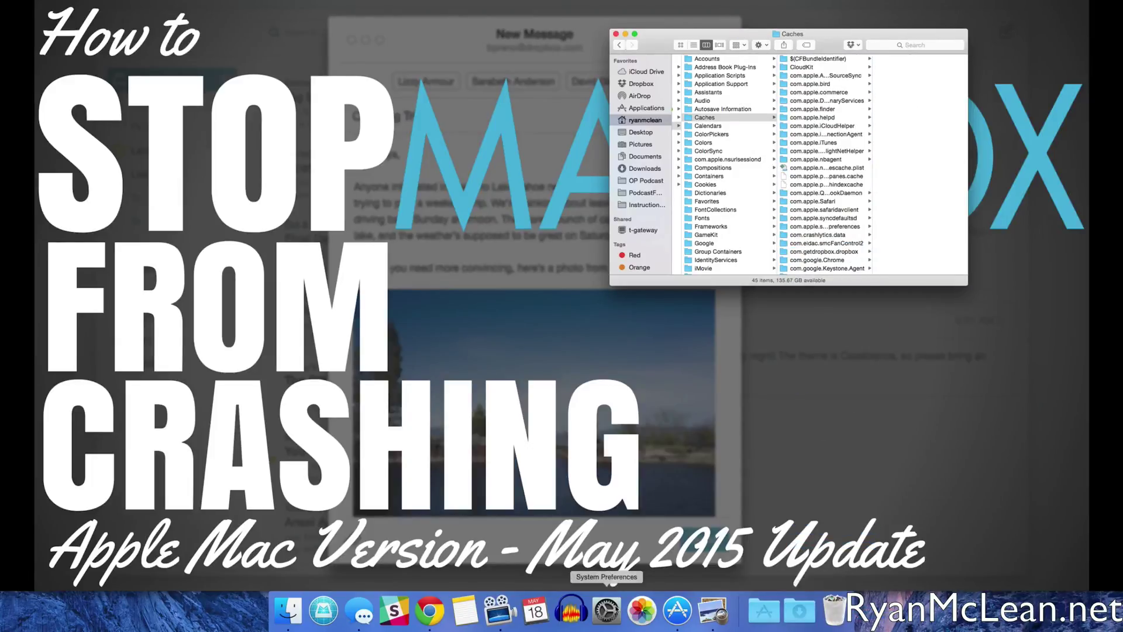
# Relaunch Mailbox and choose Sign in with Dropbox on the welcome screen.
pyautogui.click(324, 610)
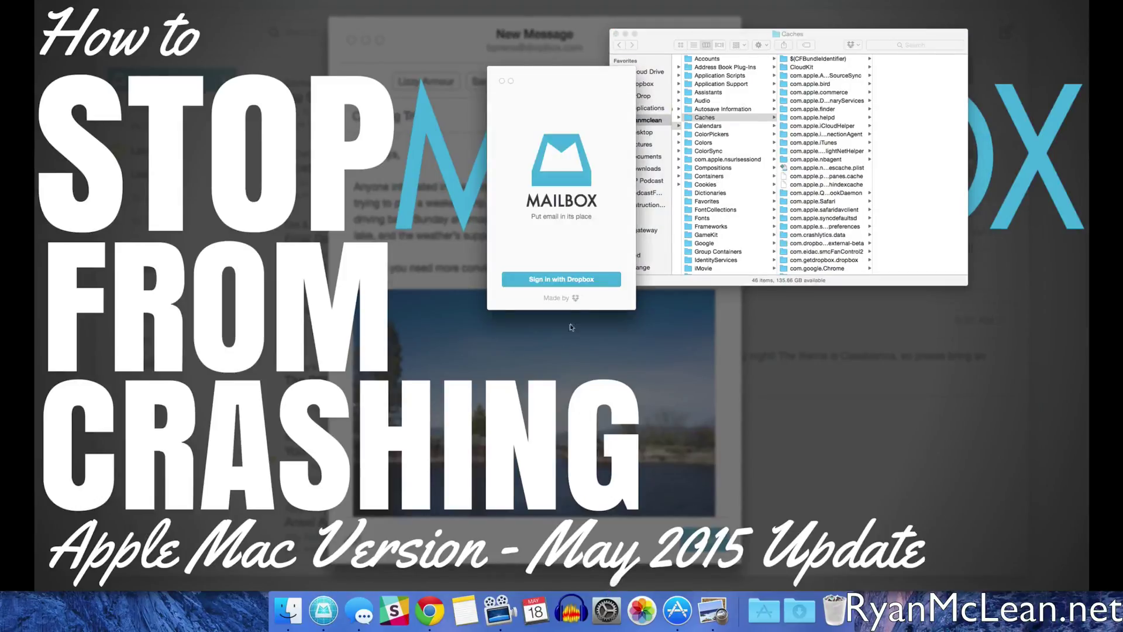
pyautogui.click(549, 281)
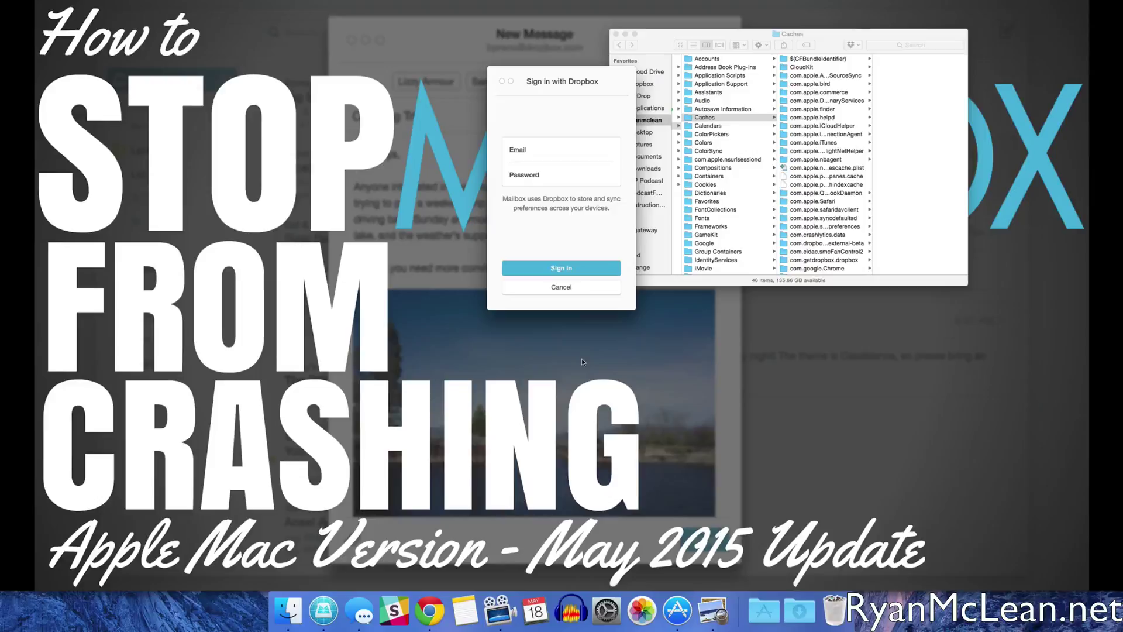